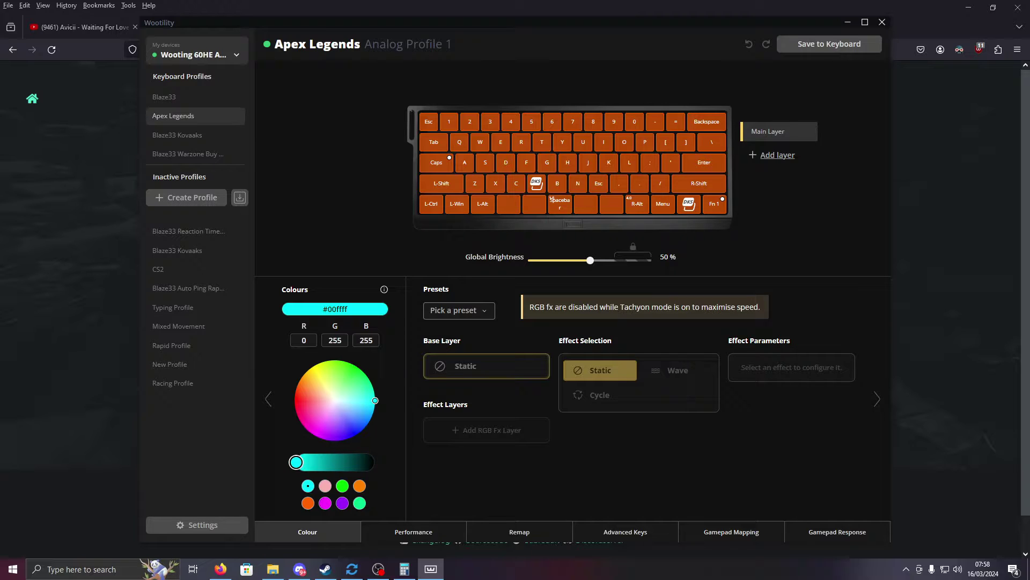
- Bring the Superglide Trainer browser window forward and dismiss the address bar suggestions
key("alt+Tab")
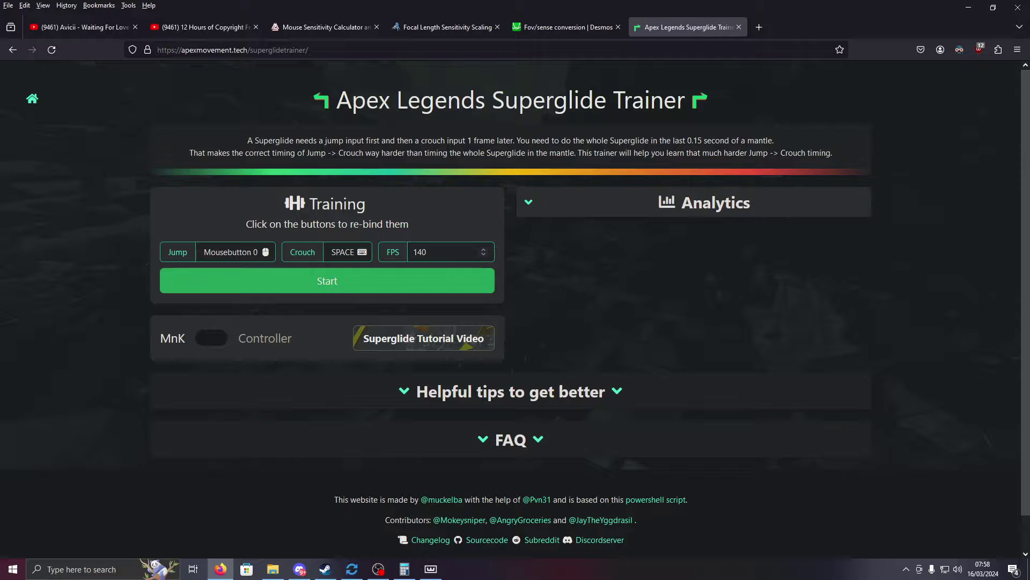
key("ctrl+l")
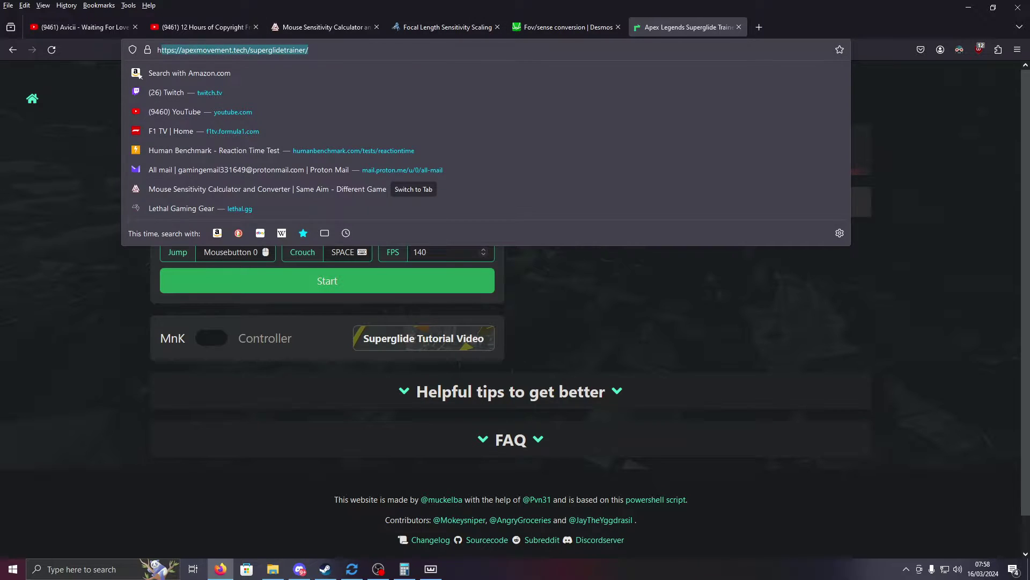
key("Escape")
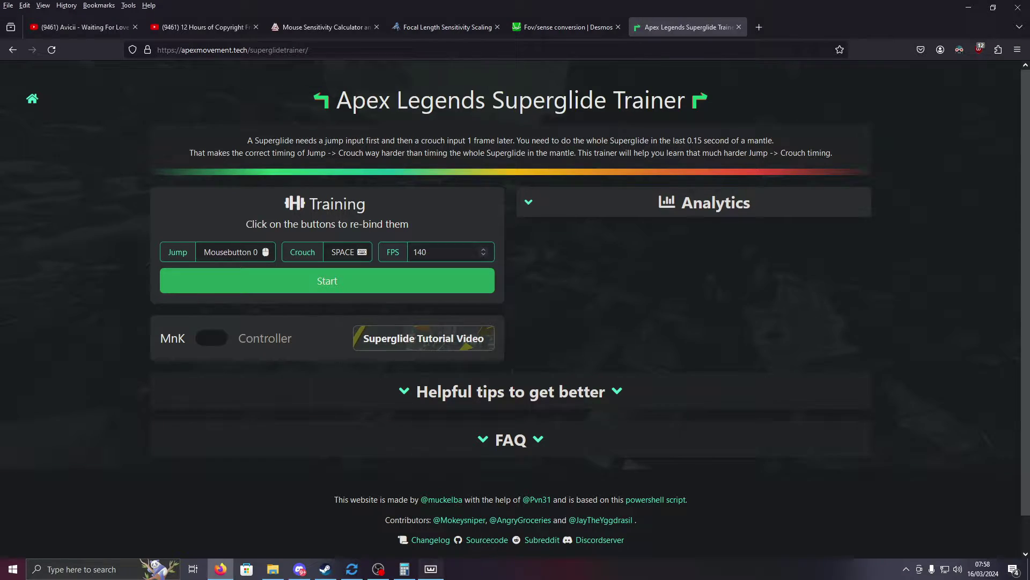
- Switch to Wootility and open the V key's Dynamic Keystroke binding under Advanced Keys
left_click(431, 569)
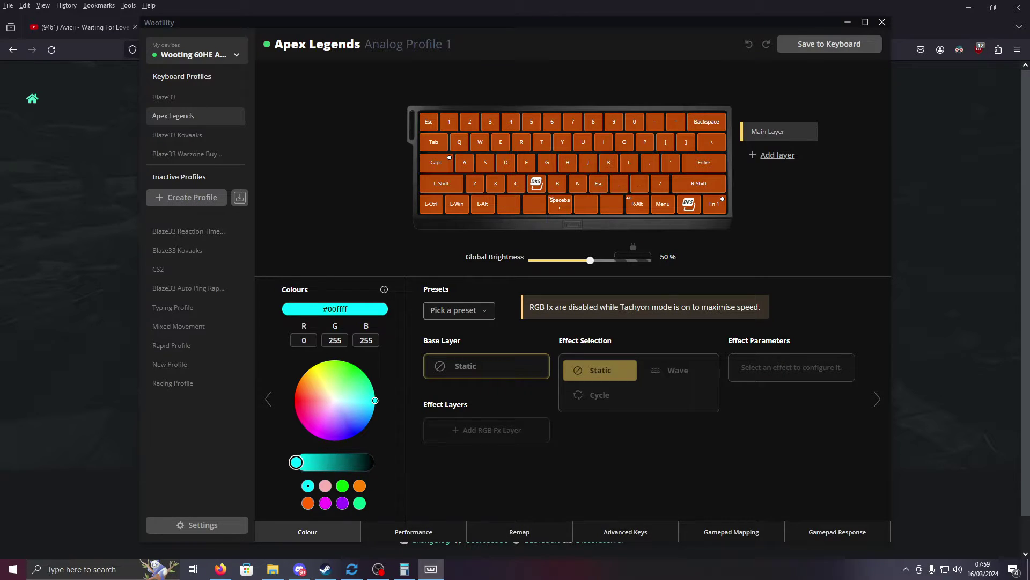
left_click(625, 532)
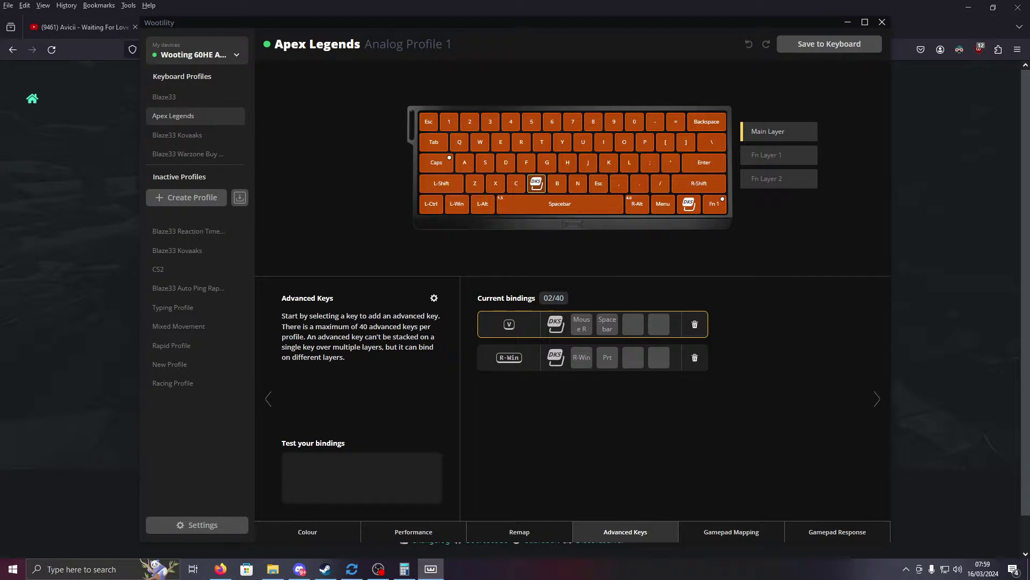
left_click(601, 325)
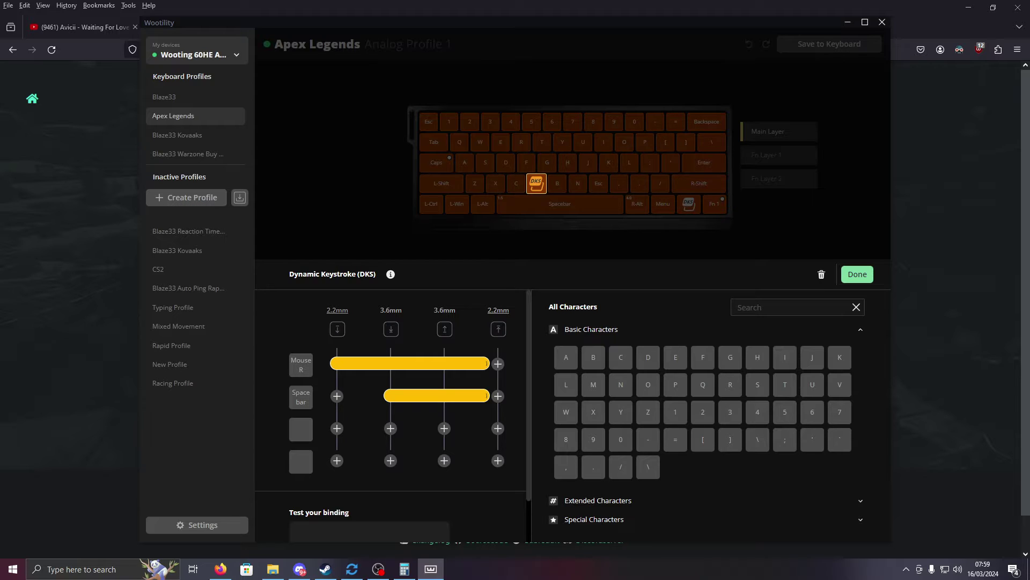
- Check the V key's 2.2mm actuation point, finish the DKS binding unchanged, and return to the trainer
left_click(337, 311)
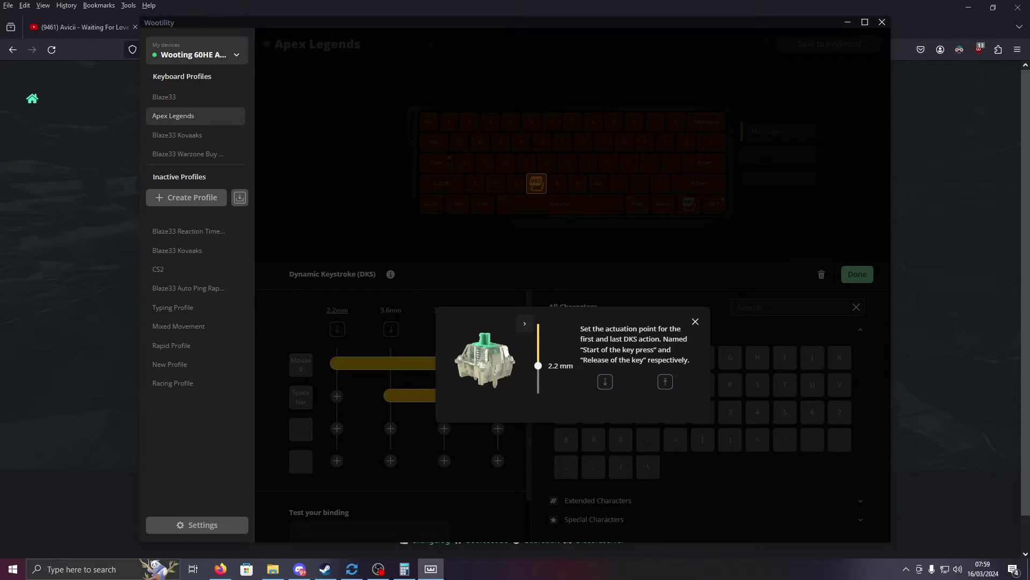
left_click(696, 322)
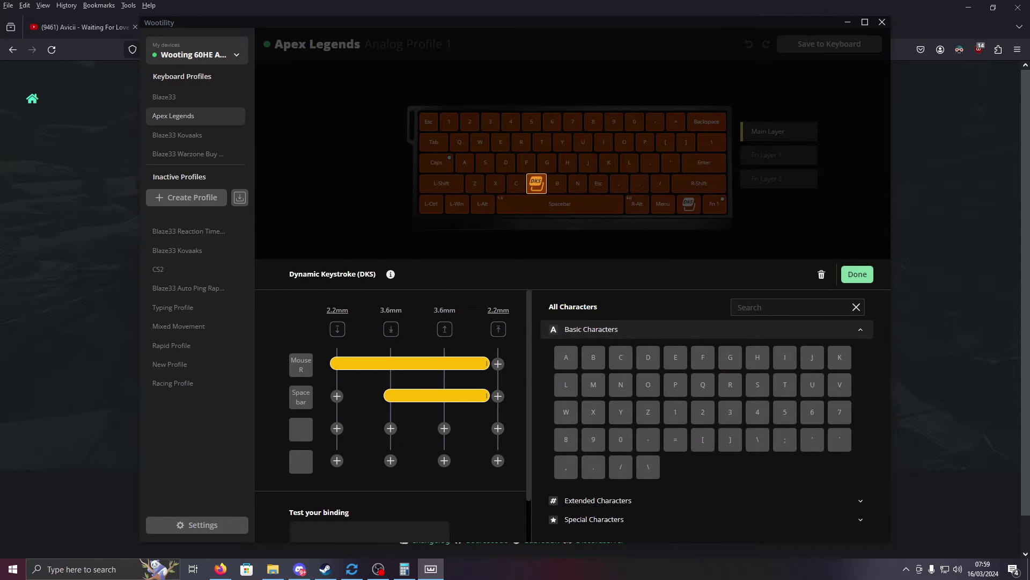
left_click(857, 274)
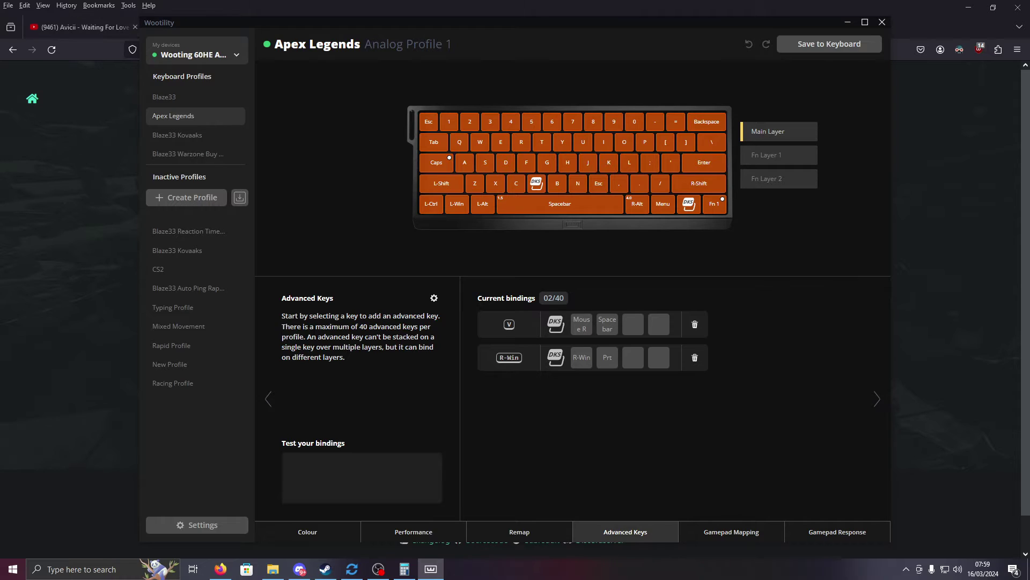
left_click(220, 569)
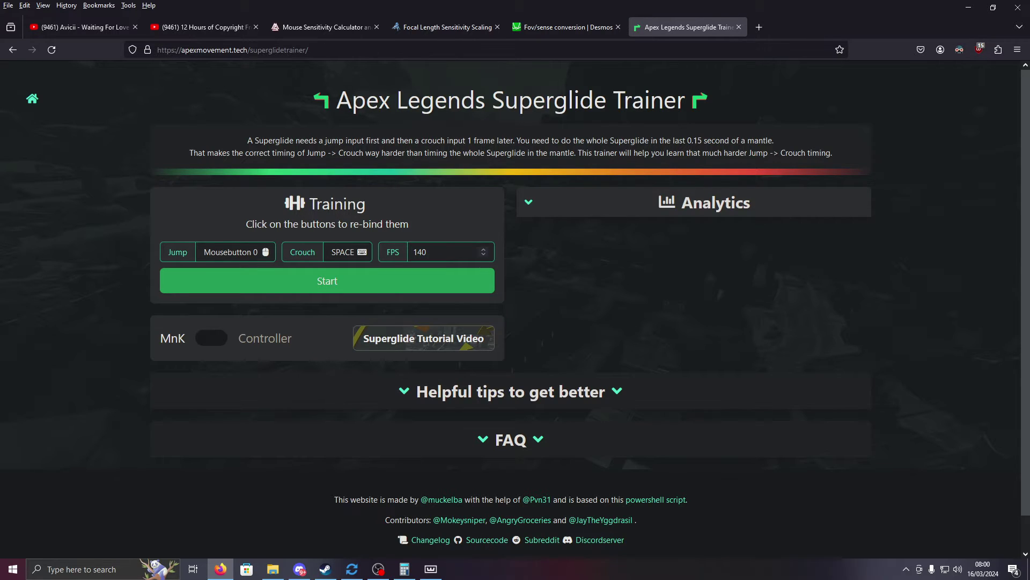
- Start a training run and perform repeated V-key superglides, reaching 48 attempts at 68.75% consistency
left_click(327, 281)
left_click(328, 281)
key("space")
left_click(327, 281)
key("space")
left_click(327, 281)
key("space")
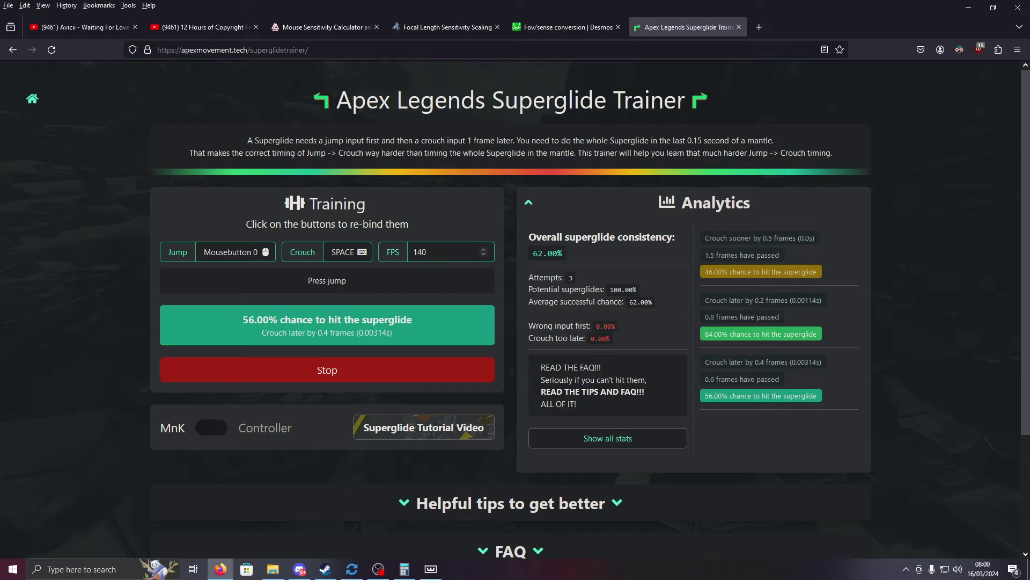
left_click(327, 280)
key("space")
left_click(327, 280)
key("space")
left_click(327, 281)
key("space")
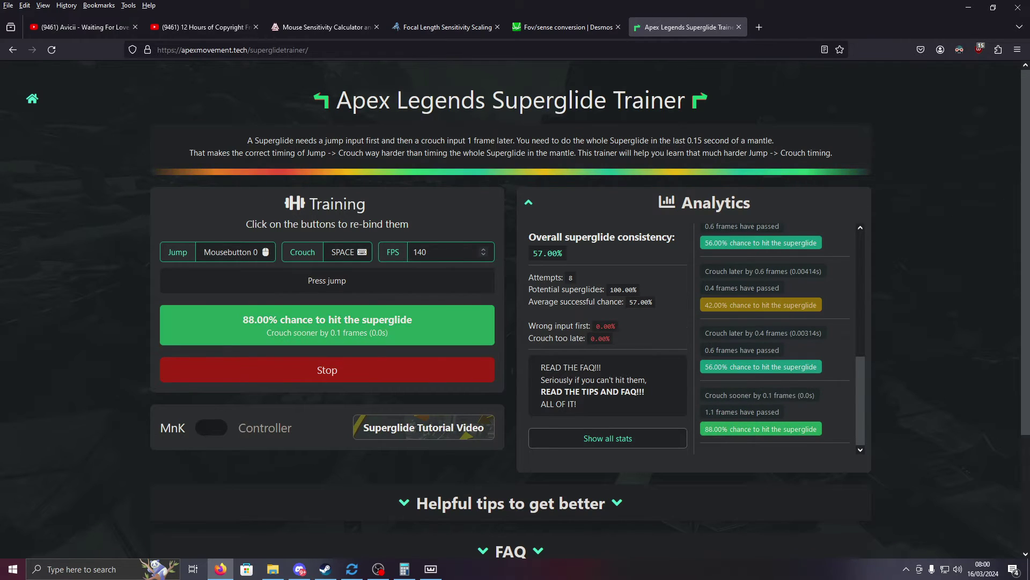
left_click(327, 281)
key("space")
left_click(327, 281)
key("space")
left_click(328, 281)
key("space")
left_click(327, 281)
key("space")
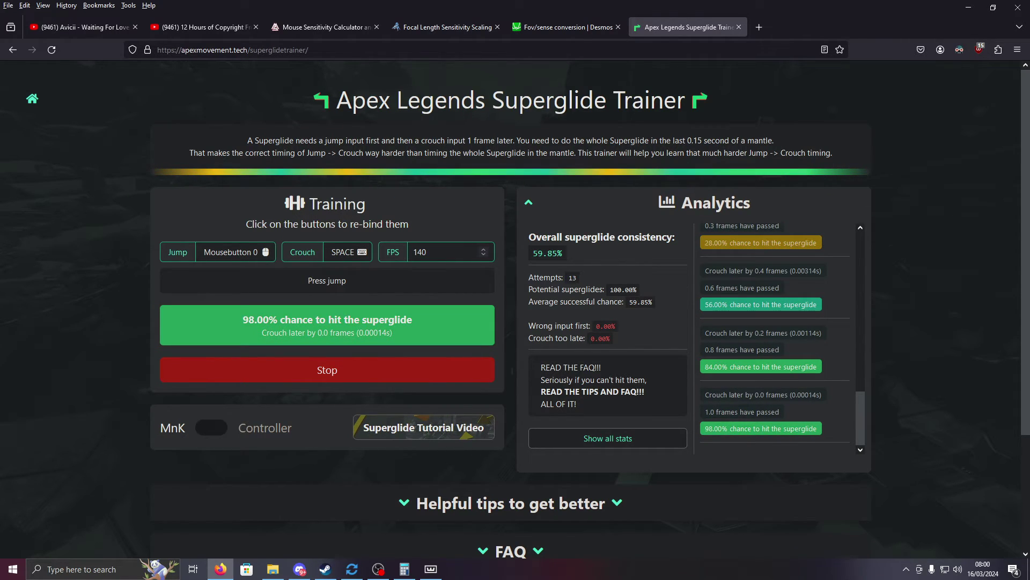
left_click(327, 281)
key("space")
left_click(327, 280)
key("space")
left_click(327, 280)
key("space")
left_click(327, 281)
key("space")
left_click(327, 280)
key("space")
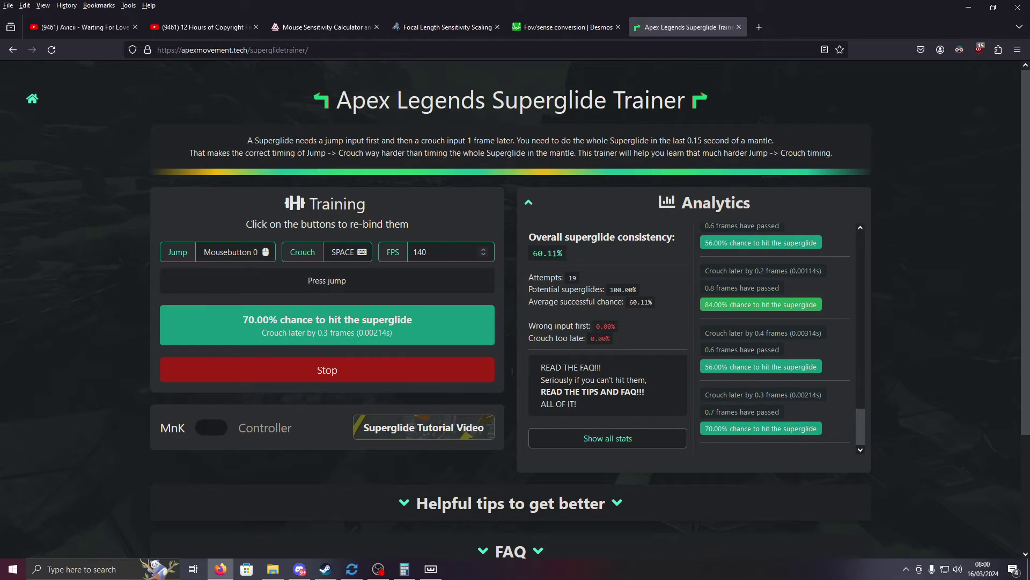
left_click(328, 281)
key("space")
left_click(327, 280)
key("space")
left_click(326, 281)
key("space")
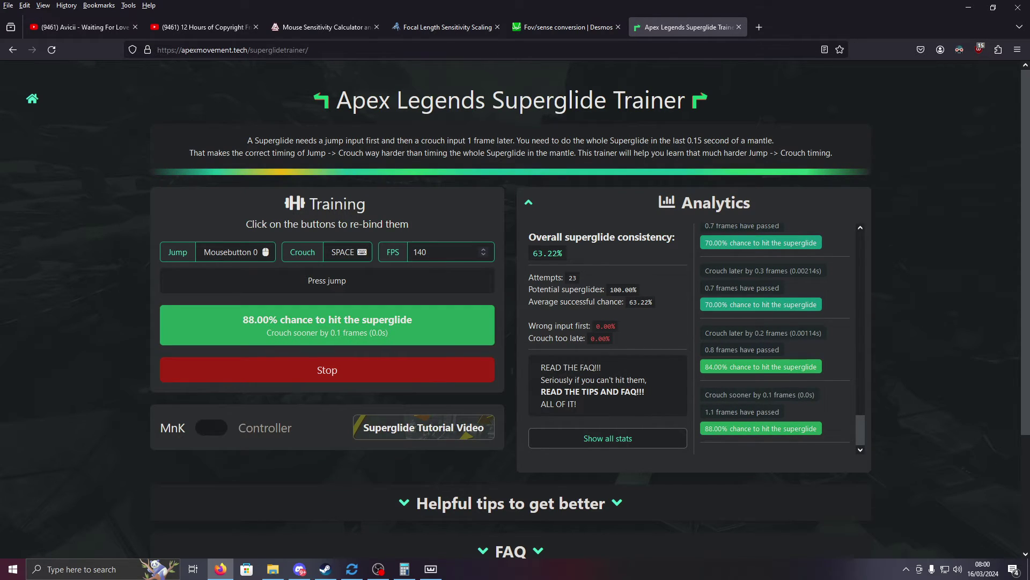
left_click(327, 280)
key("space")
left_click(327, 281)
key("space")
left_click(327, 281)
key("space")
left_click(327, 280)
key("space")
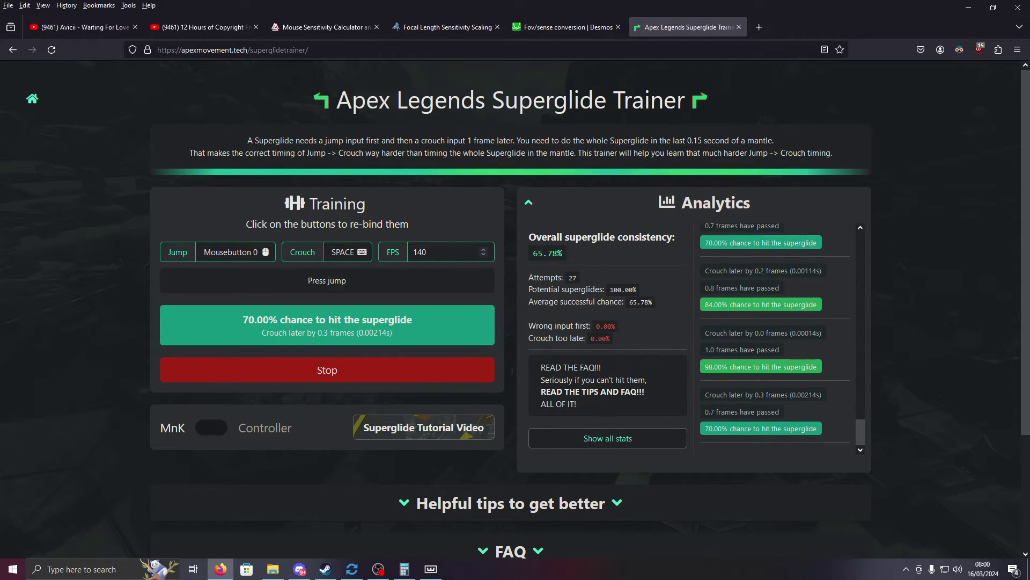
left_click(327, 280)
key("space")
left_click(327, 281)
key("space")
left_click(327, 281)
key("space")
left_click(327, 281)
key("space")
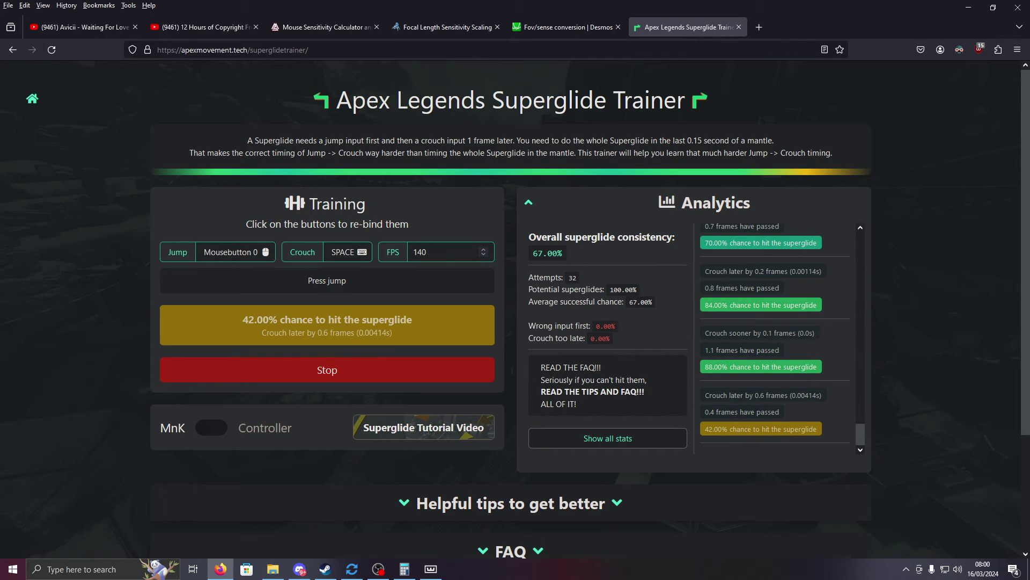
left_click(327, 280)
key("space")
left_click(327, 281)
key("space")
left_click(327, 281)
key("space")
left_click(327, 281)
key("space")
left_click(327, 280)
key("space")
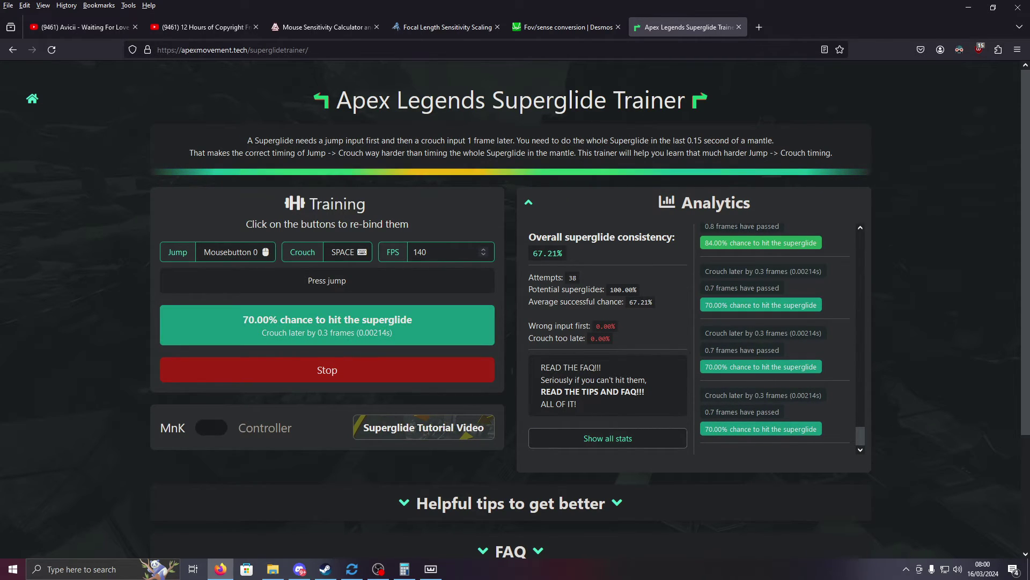
left_click(327, 281)
key("space")
left_click(327, 281)
key("space")
left_click(326, 281)
key("space")
left_click(327, 280)
key("space")
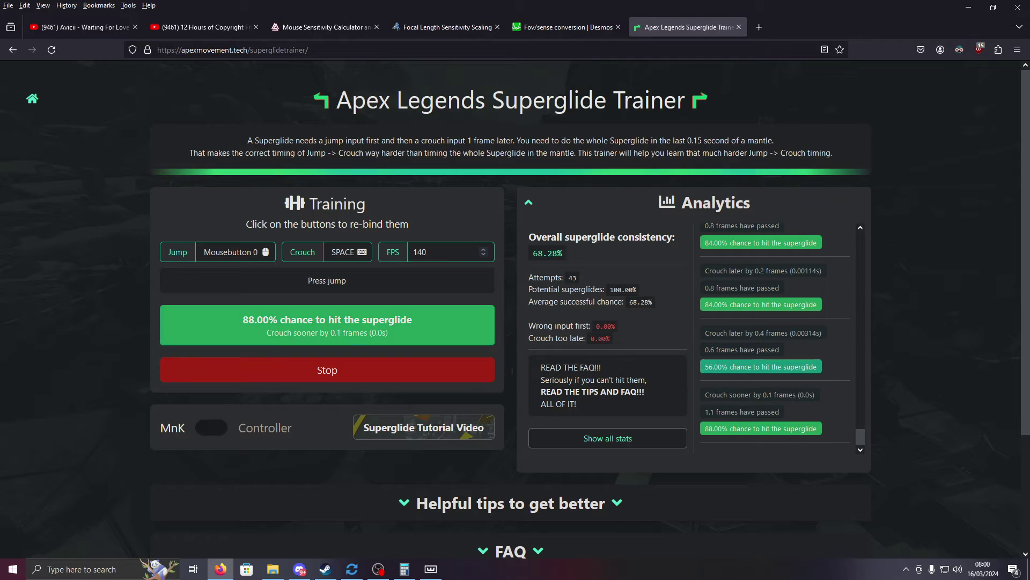
left_click(326, 281)
key("space")
left_click(327, 281)
key("space")
left_click(327, 281)
key("space")
left_click(327, 281)
key("space")
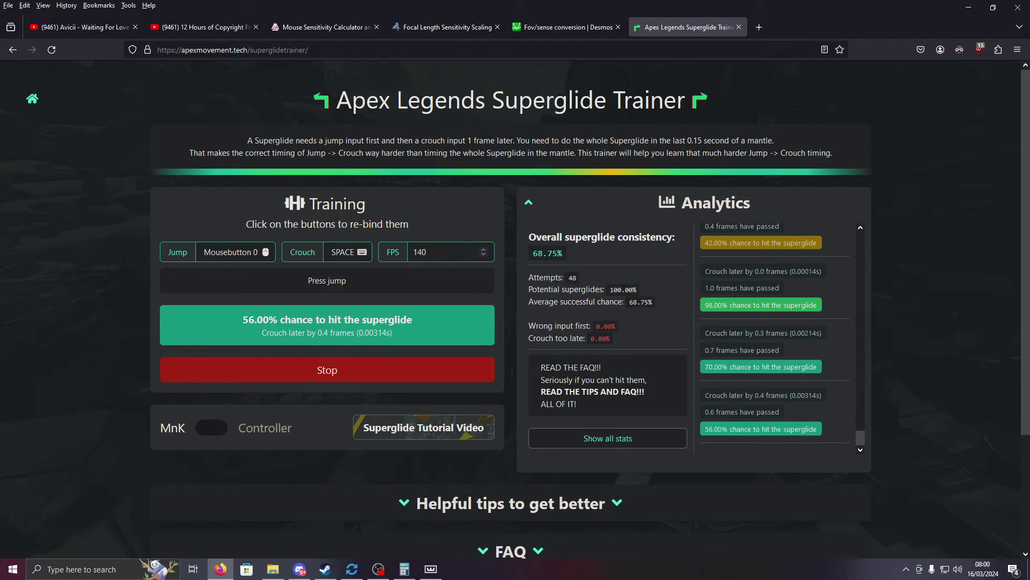
left_click(327, 281)
key("space")
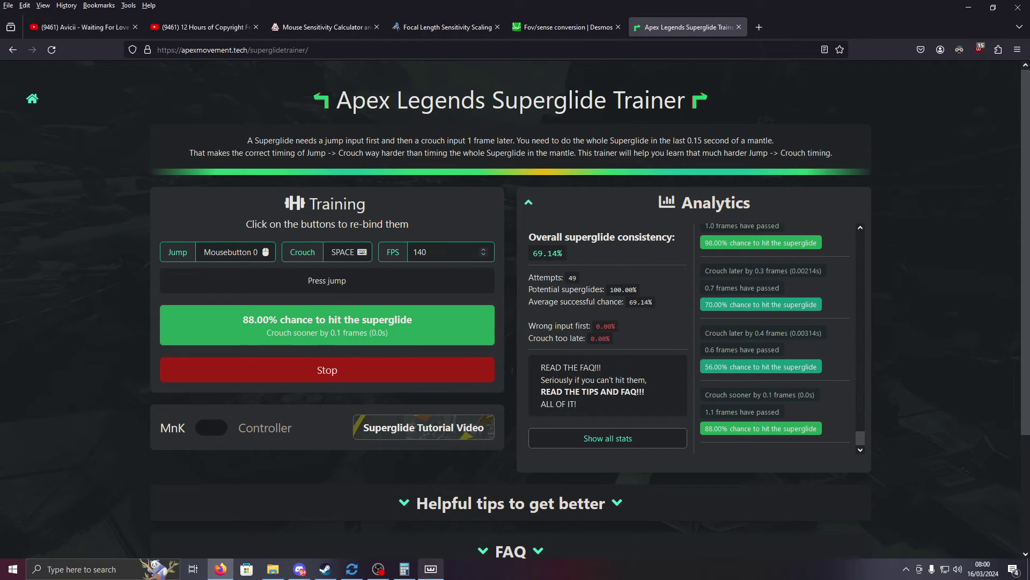
left_click(431, 569)
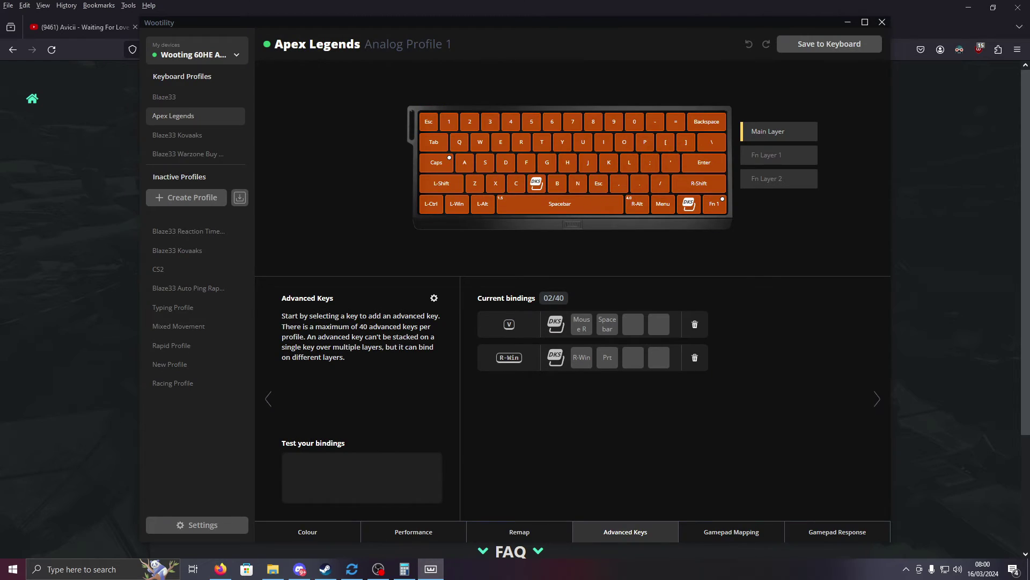